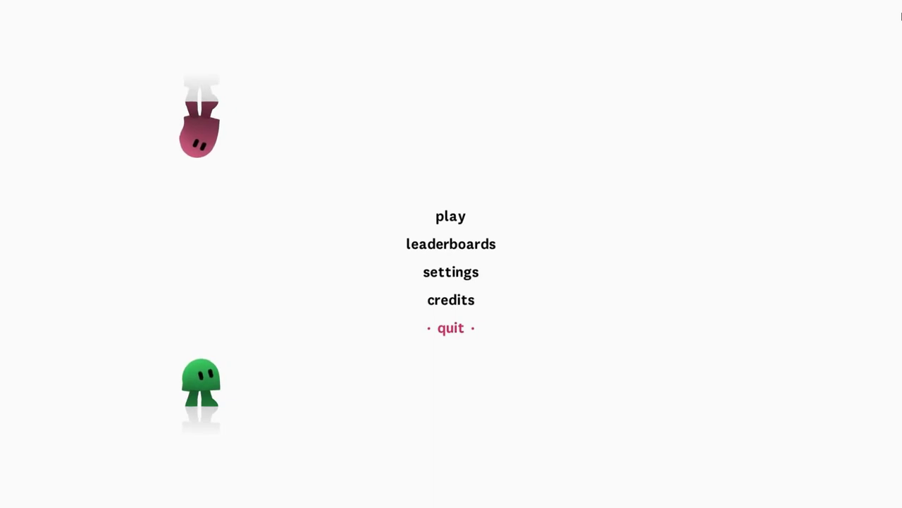
pyautogui.press('Down')
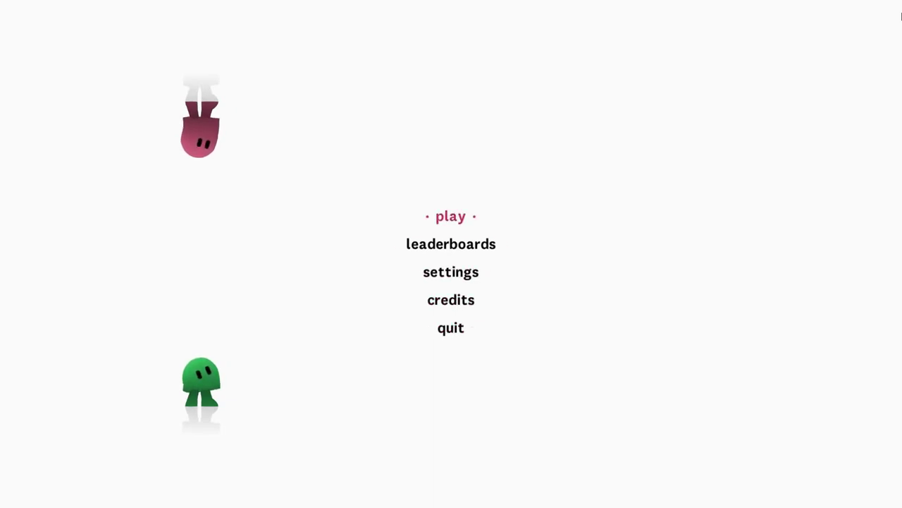